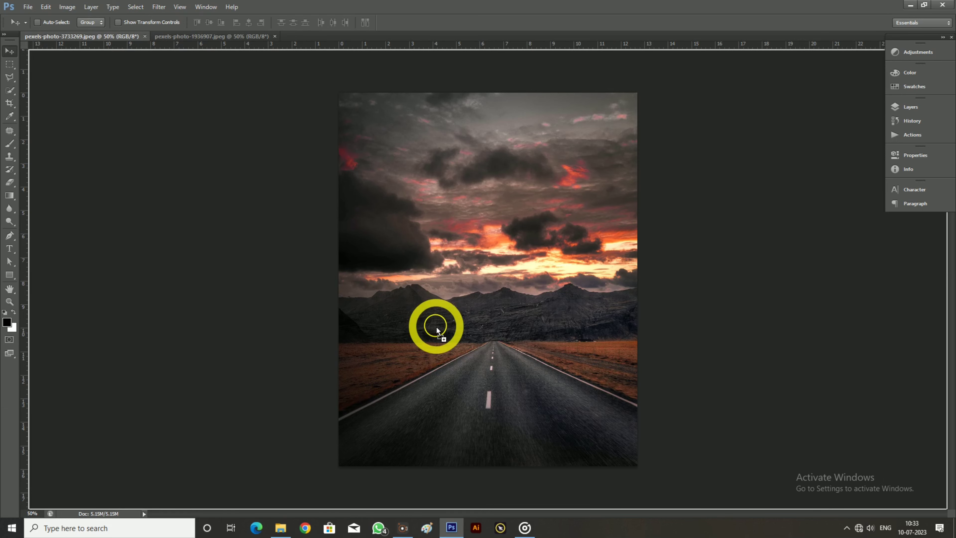
Bring the swimmer photo into the road document, scale it to about 34%, and place it over the lower road
left_click_drag(481, 354, 501, 359)
key("ctrl+t")
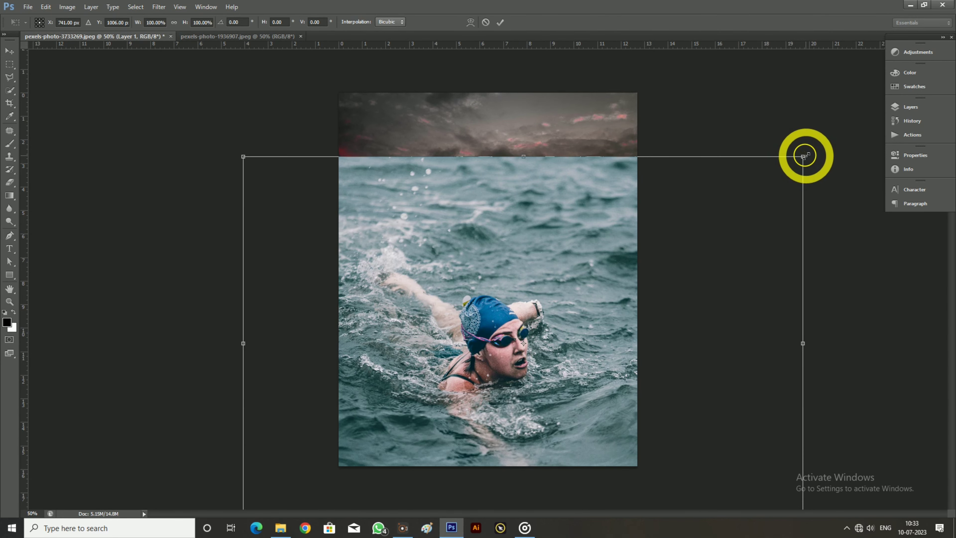
left_click_drag(804, 155, 604, 381)
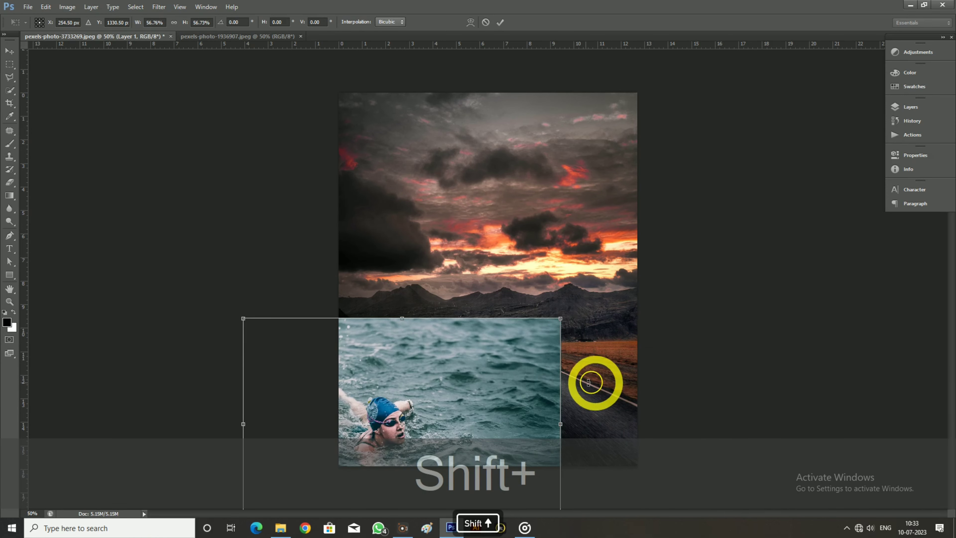
left_click_drag(497, 383, 598, 303)
left_click_drag(661, 241, 552, 369)
left_click_drag(480, 380, 556, 394)
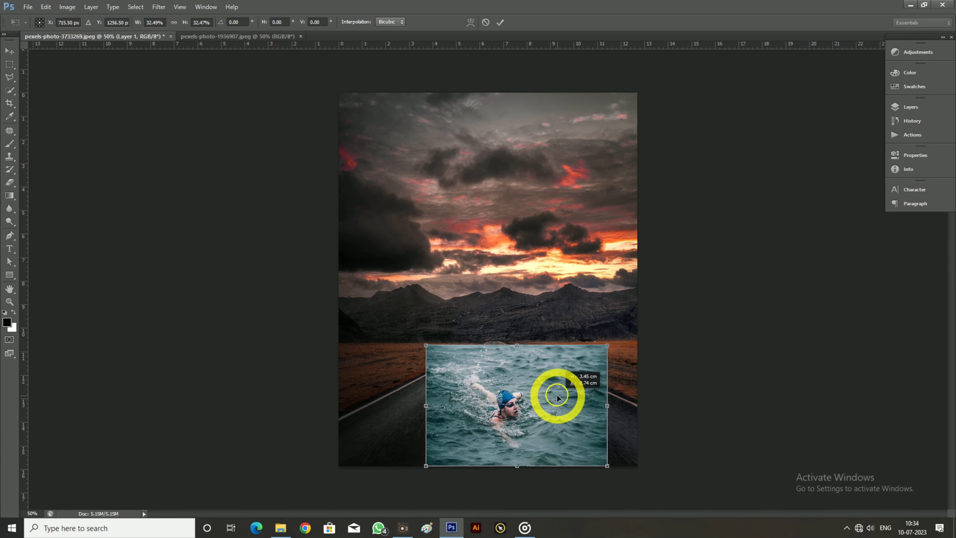
left_click_drag(607, 343, 611, 333)
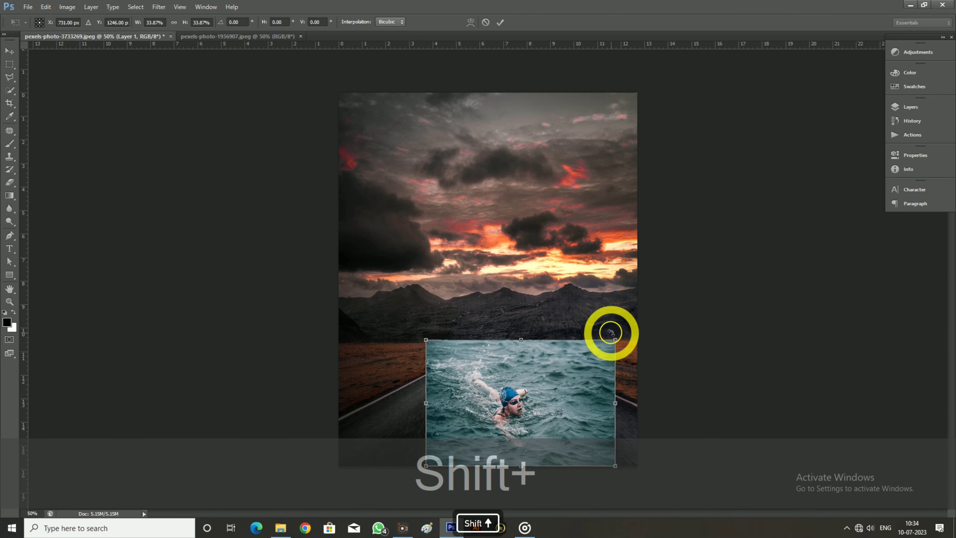
left_click(499, 23)
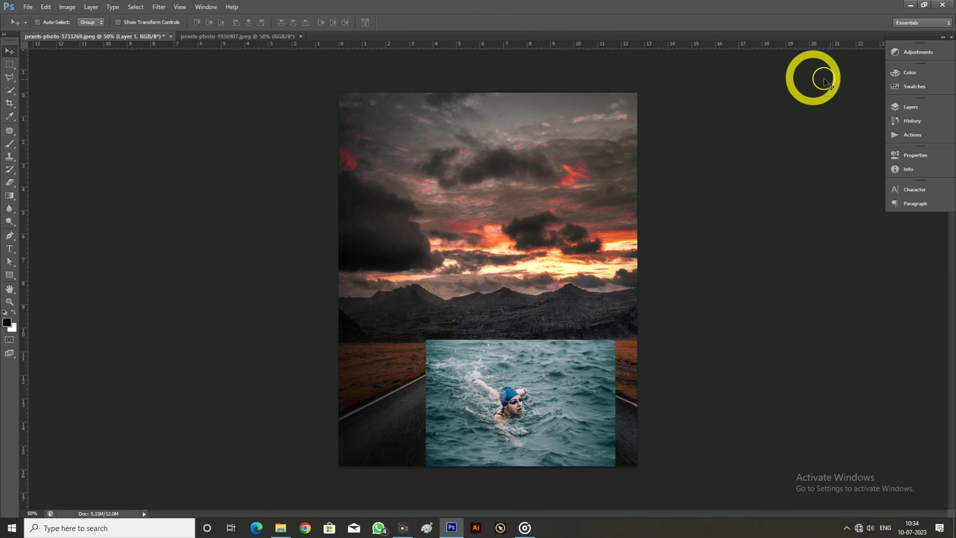
Use a rectangular selection and Fill on Layer 1 to extend the water to the canvas's left edge, and deselect
left_click(915, 108)
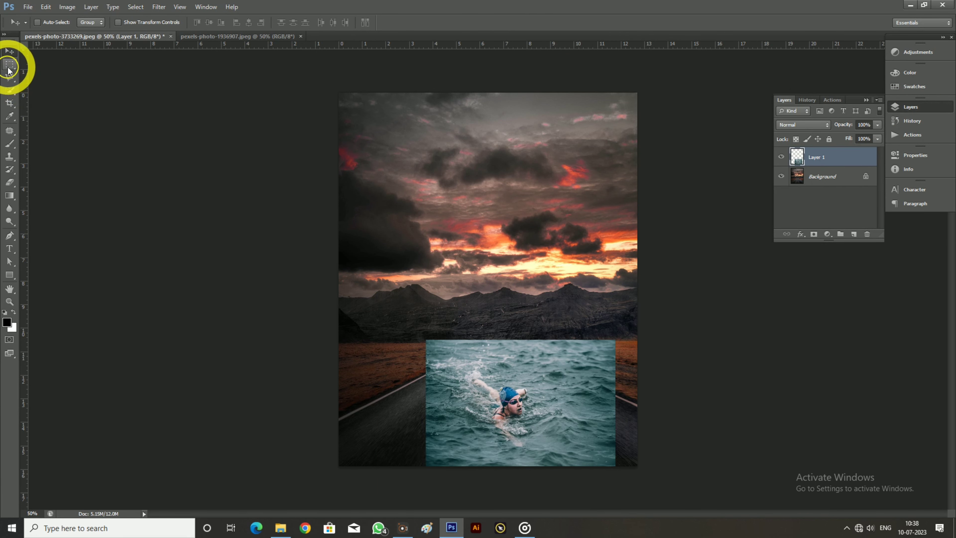
left_click(9, 69)
left_click(36, 66)
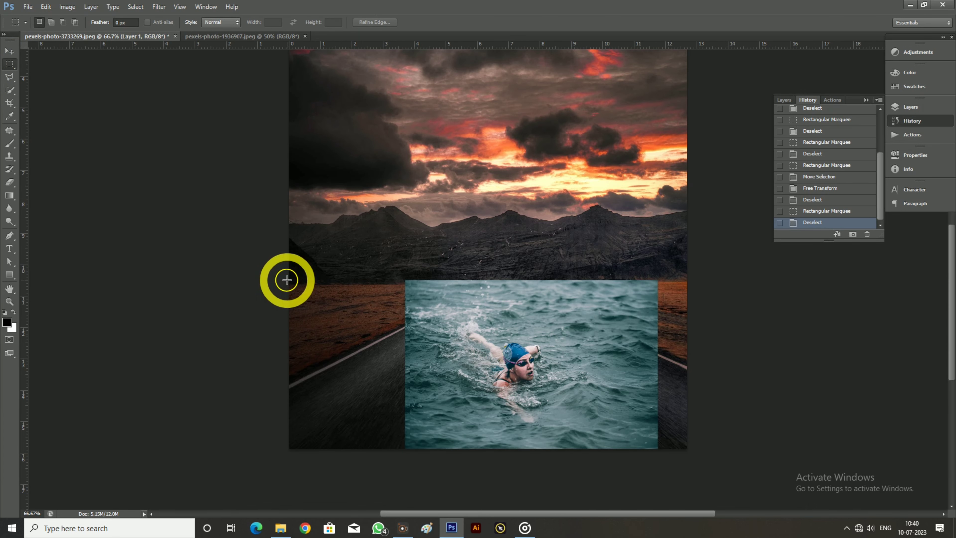
left_click_drag(288, 281, 412, 451)
left_click(46, 6)
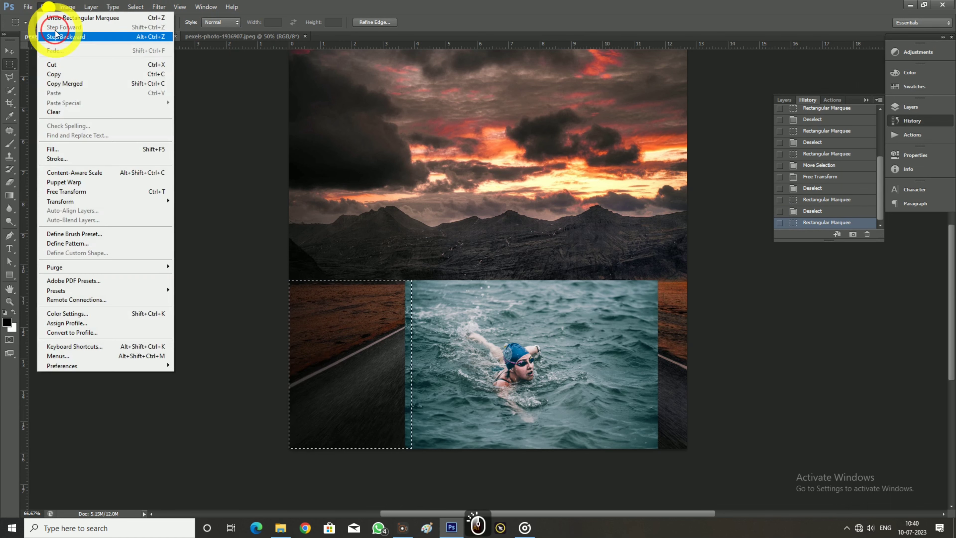
left_click(73, 145)
left_click(496, 140)
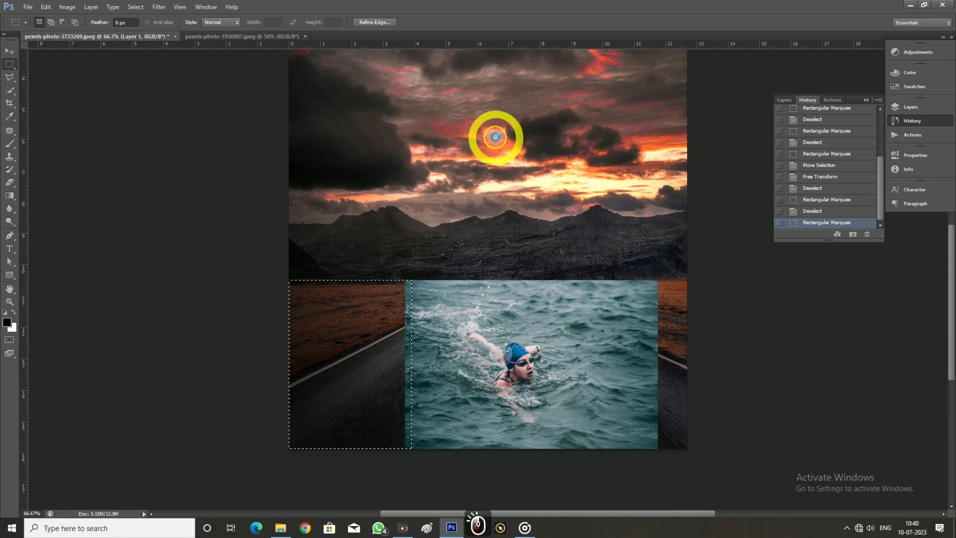
key("ctrl+d")
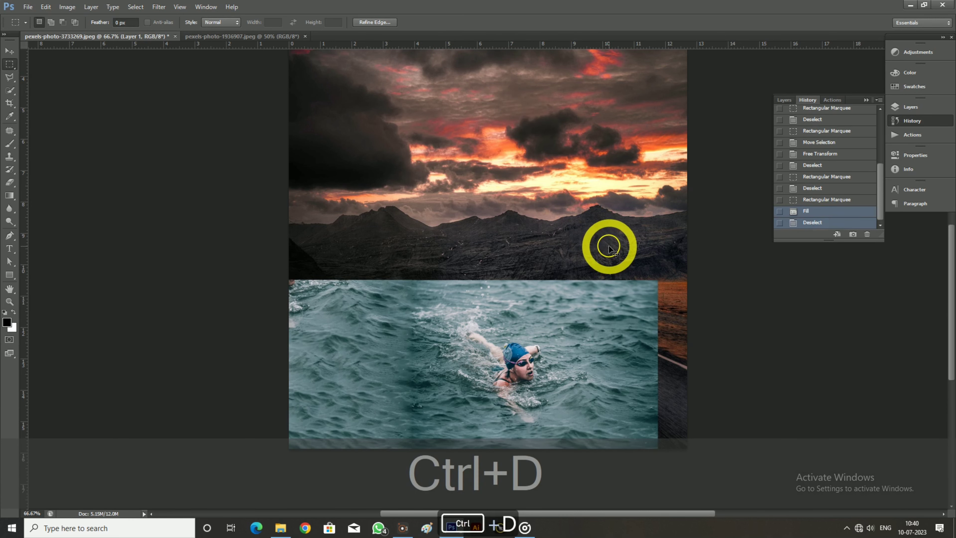
Select the narrow strip between the water and the canvas's right edge, and fill it with matching water
left_click_drag(654, 279, 698, 463)
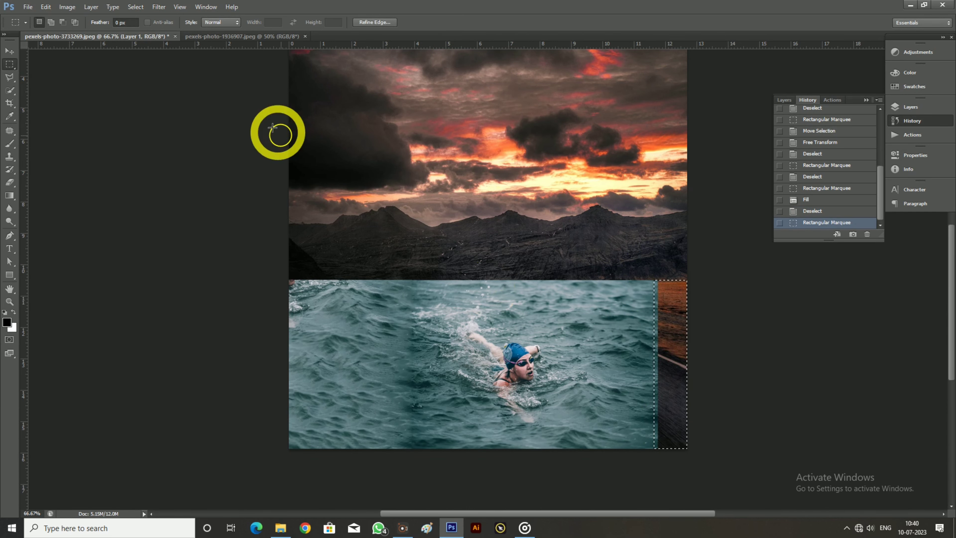
left_click(46, 7)
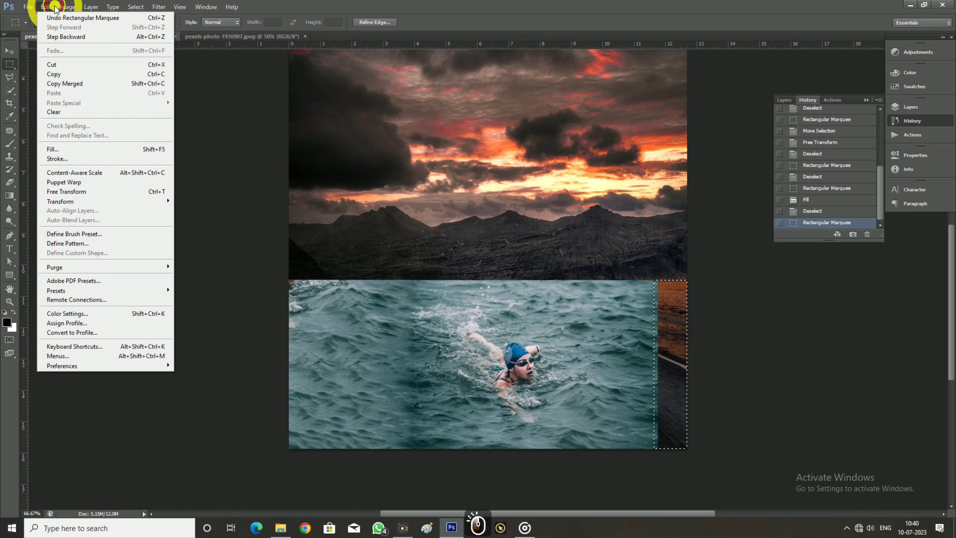
left_click(60, 149)
left_click(494, 144)
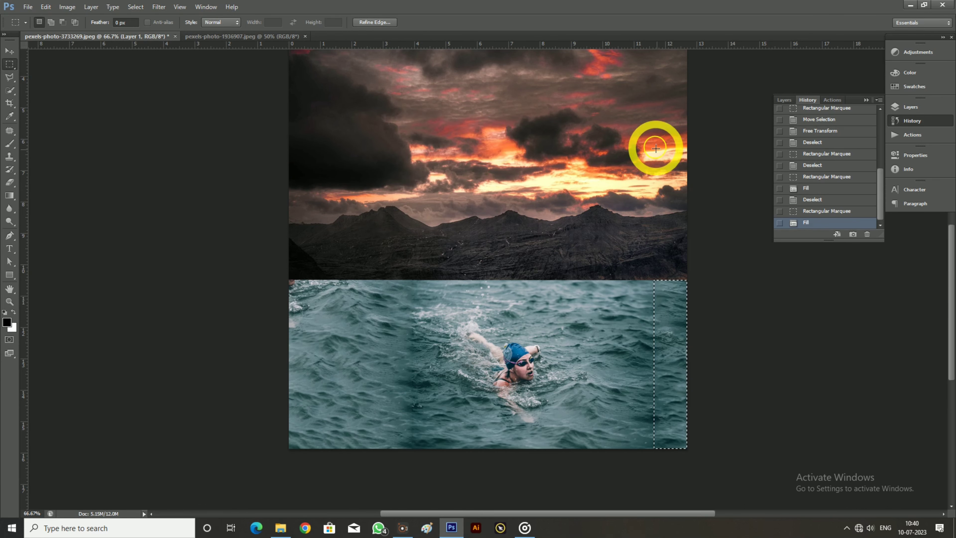
Clear the selection and set Layer 1's blend mode to Hard Light
left_click(911, 107)
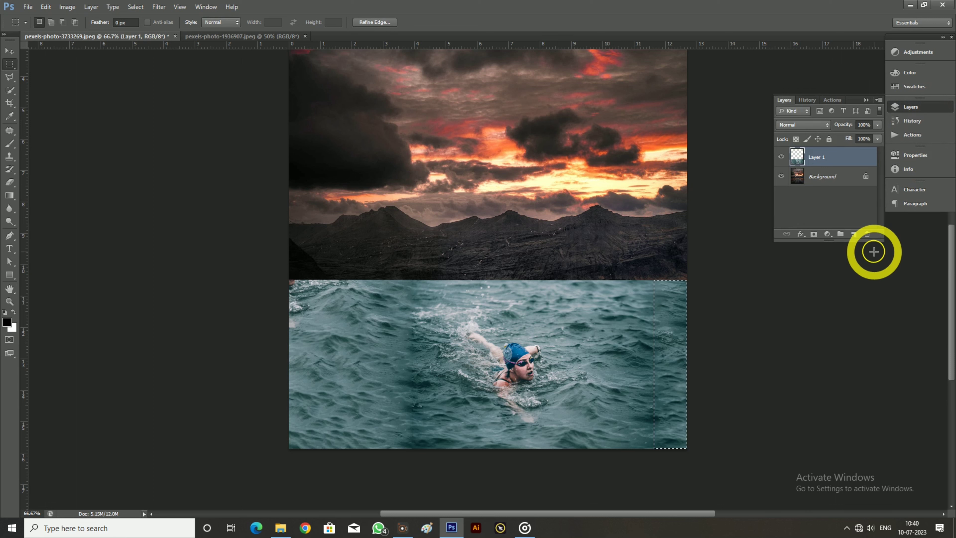
key("ctrl+d")
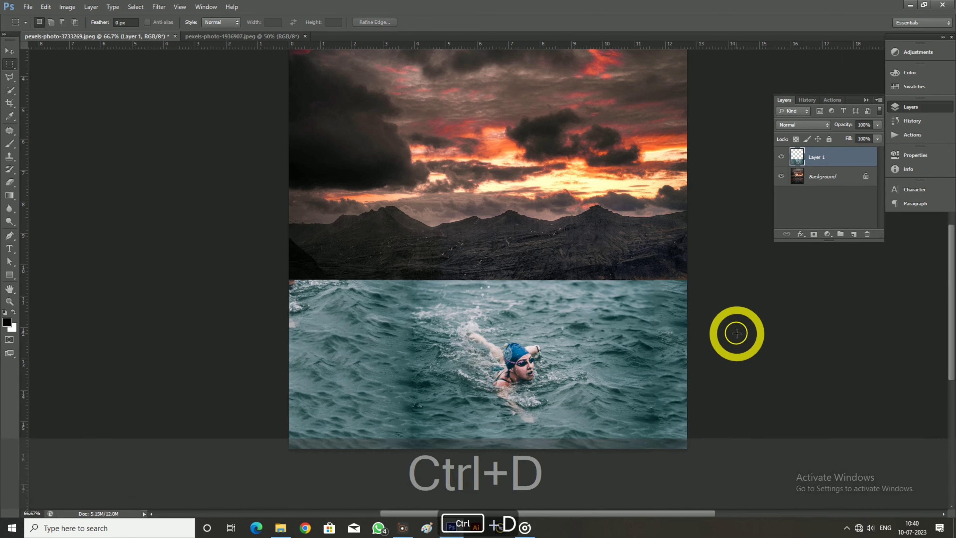
left_click(815, 128)
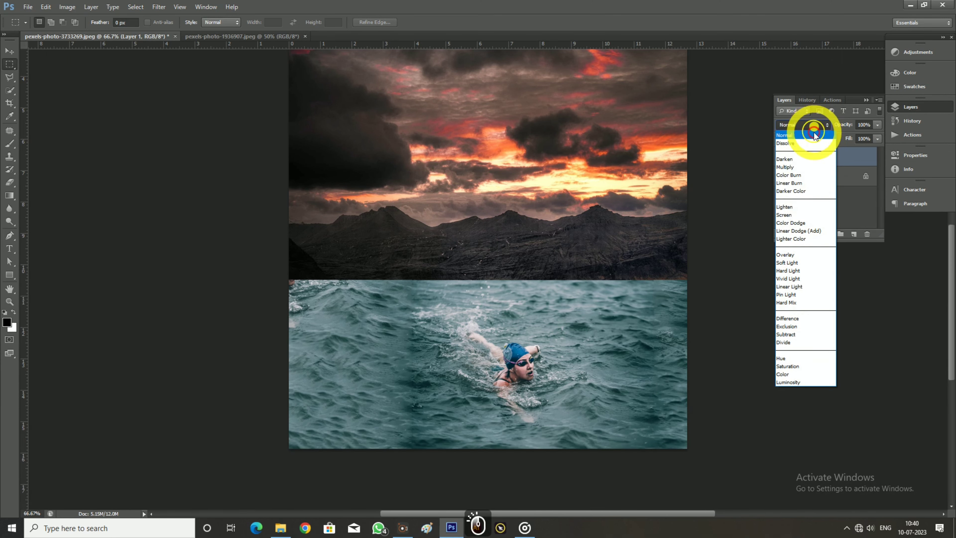
left_click(797, 272)
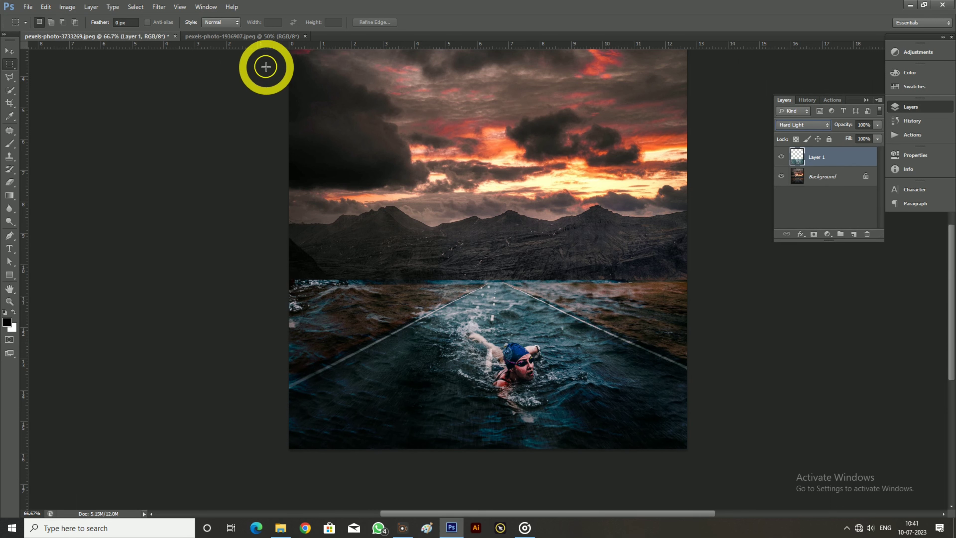
Mask the water off the field left of the road on Layer 1, painting black with a soft 236 px brush
left_click_drag(9, 143, 43, 141)
left_click(51, 23)
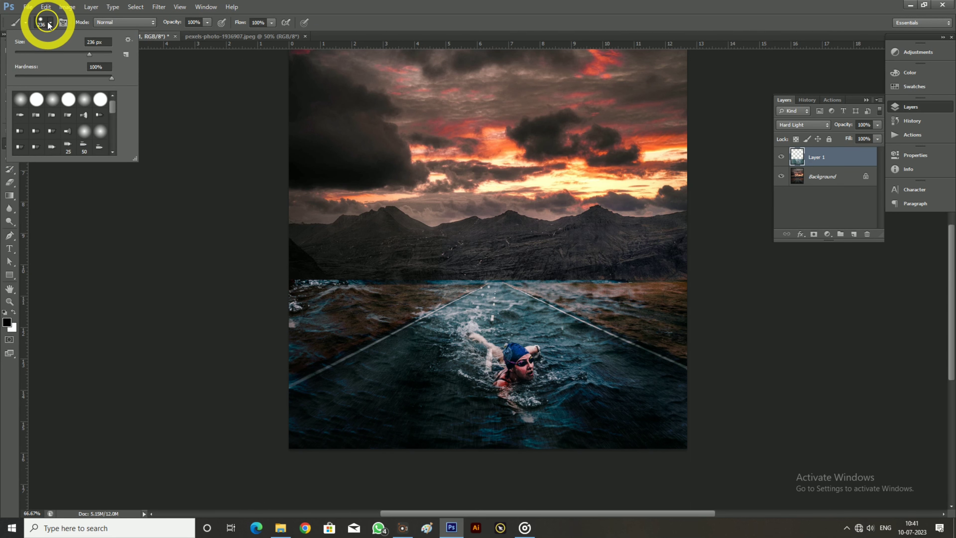
left_click(19, 101)
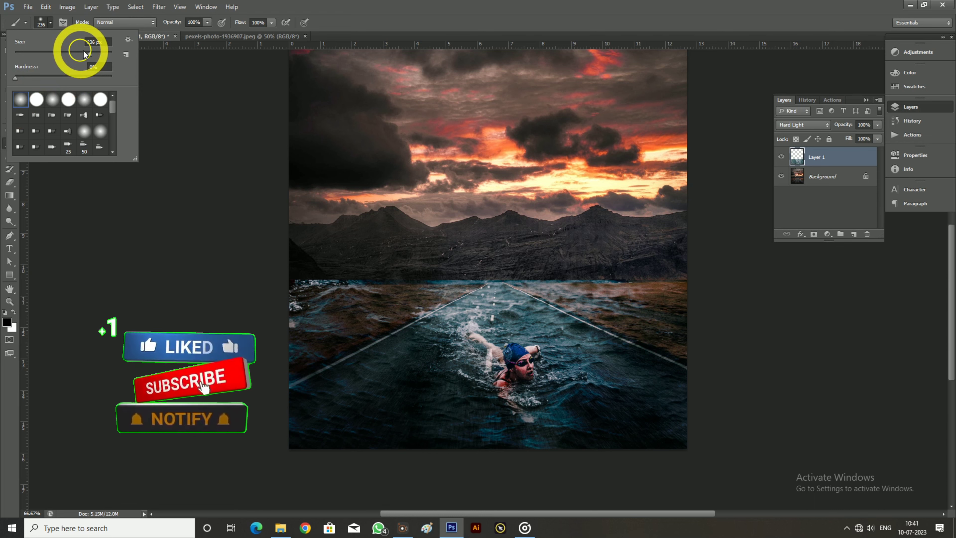
left_click(192, 102)
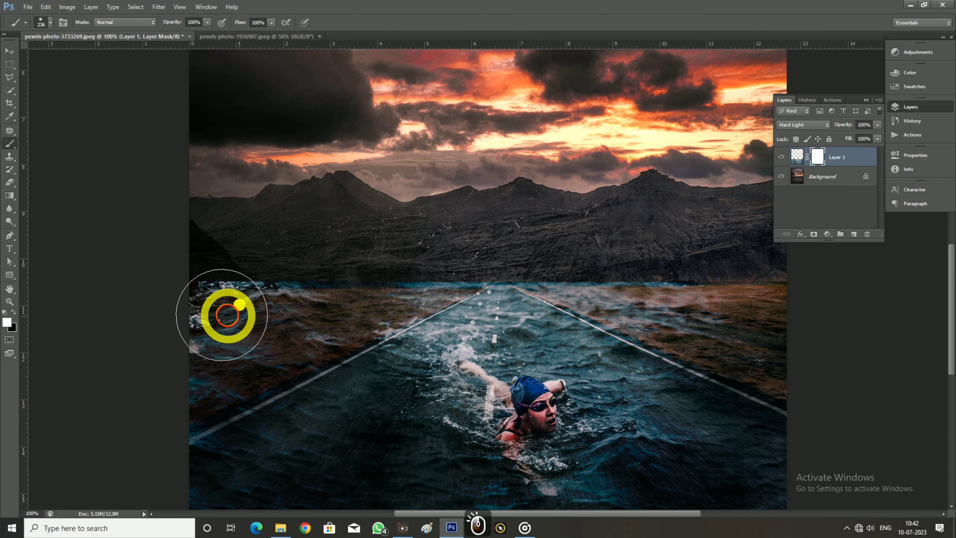
left_click(15, 311)
mouse_move(271, 317)
left_mouse_down()
mouse_move(201, 300)
mouse_move(308, 299)
mouse_move(399, 281)
mouse_move(475, 228)
mouse_move(188, 381)
mouse_move(147, 392)
mouse_move(362, 290)
mouse_move(161, 375)
mouse_move(334, 284)
mouse_move(488, 232)
left_mouse_up()
Reduce the brush to 125 px and mask the water off the field right of the road
key("bracketleft")
key("bracketleft")
key("bracketleft")
key("bracketleft")
key("bracketleft")
key("bracketleft")
key("bracketleft")
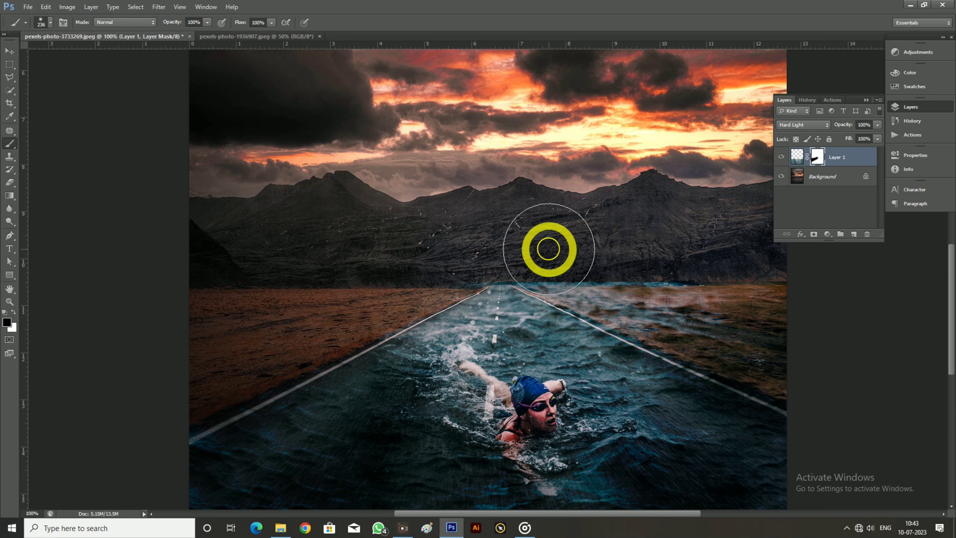
key("bracketleft")
left_click(547, 274)
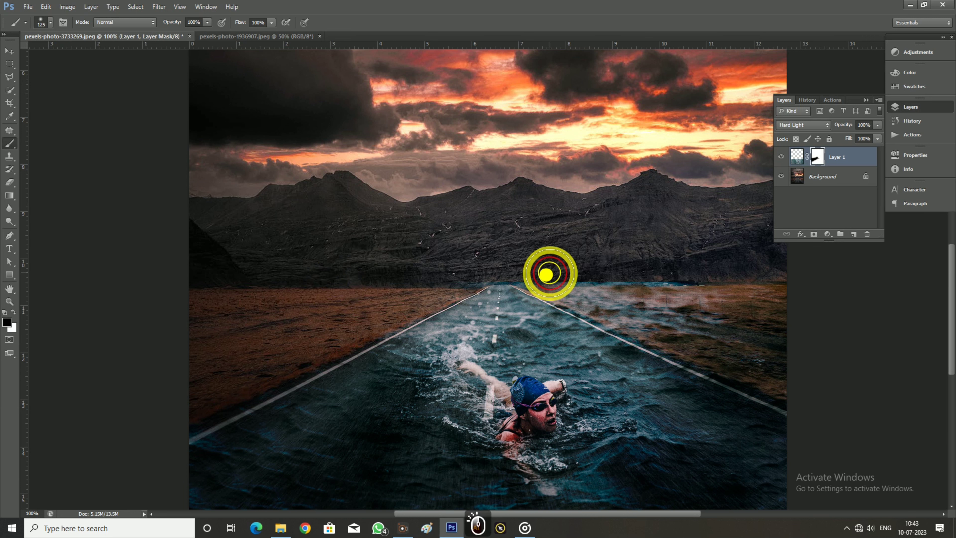
mouse_move(545, 268)
left_mouse_down()
mouse_move(761, 294)
mouse_move(573, 274)
mouse_move(638, 311)
mouse_move(799, 372)
left_mouse_up()
Refine Layer 1's mask along both road edges and the horizon with a 60 px brush to remove leftover water
key("bracketleft")
key("bracketleft")
key("bracketleft")
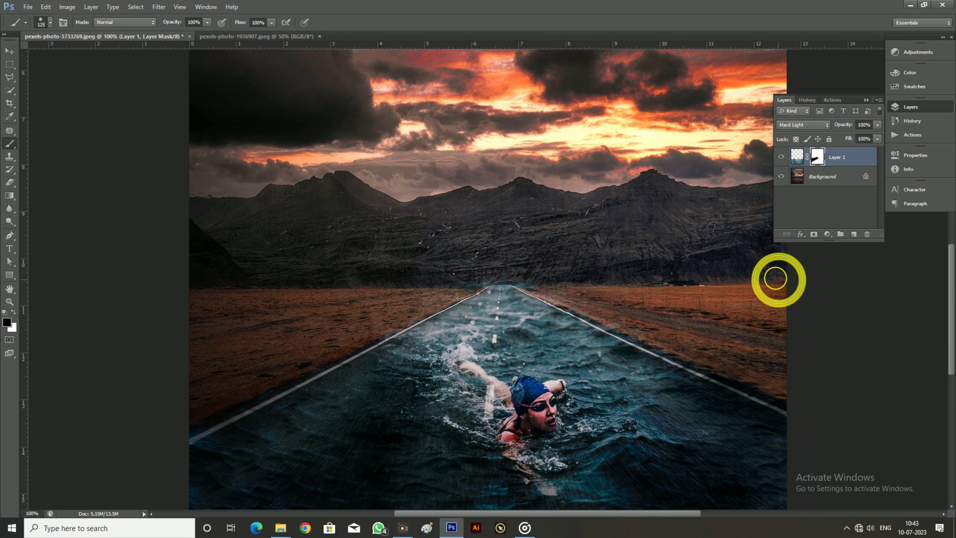
mouse_move(784, 398)
left_mouse_down()
mouse_move(516, 271)
mouse_move(428, 290)
mouse_move(488, 268)
mouse_move(363, 326)
mouse_move(403, 316)
mouse_move(385, 323)
left_mouse_up()
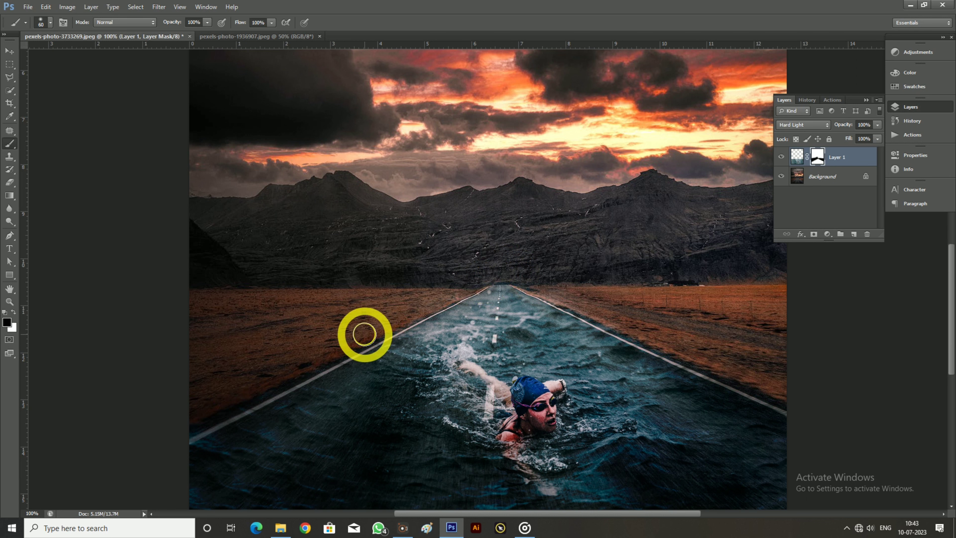
mouse_move(299, 370)
left_mouse_down()
mouse_move(192, 423)
mouse_move(367, 354)
left_mouse_up()
left_click_drag(614, 326, 785, 396)
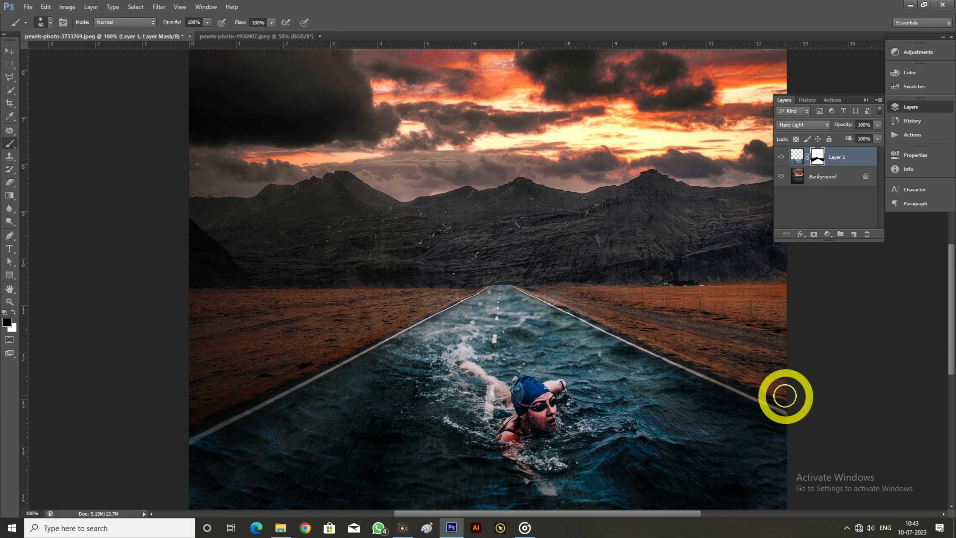
mouse_move(532, 283)
left_mouse_down()
mouse_move(474, 273)
mouse_move(356, 338)
left_mouse_up()
Add a Curves adjustment clipped to Layer 1 with the midtones pulled down, and invert its mask to black
key("ctrl+minus")
key("ctrl+minus")
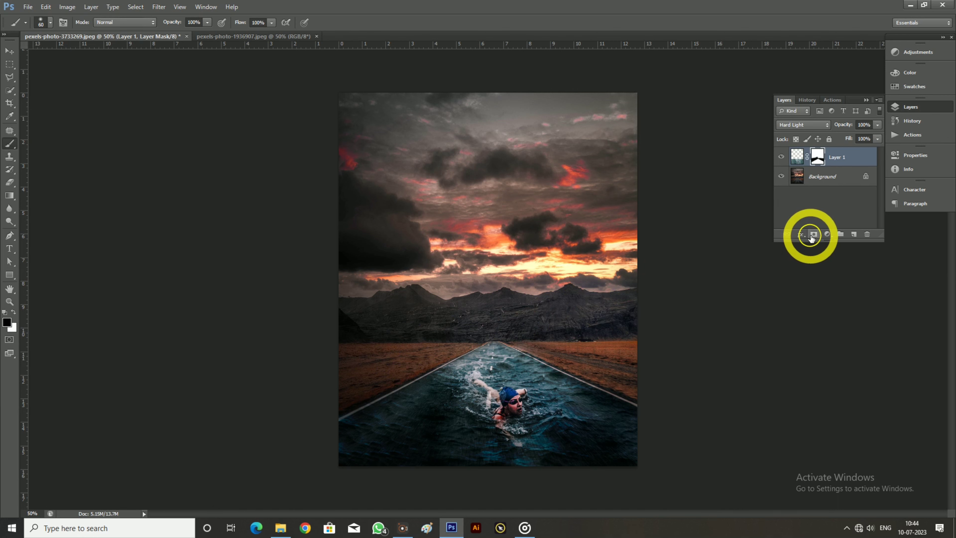
left_click(827, 234)
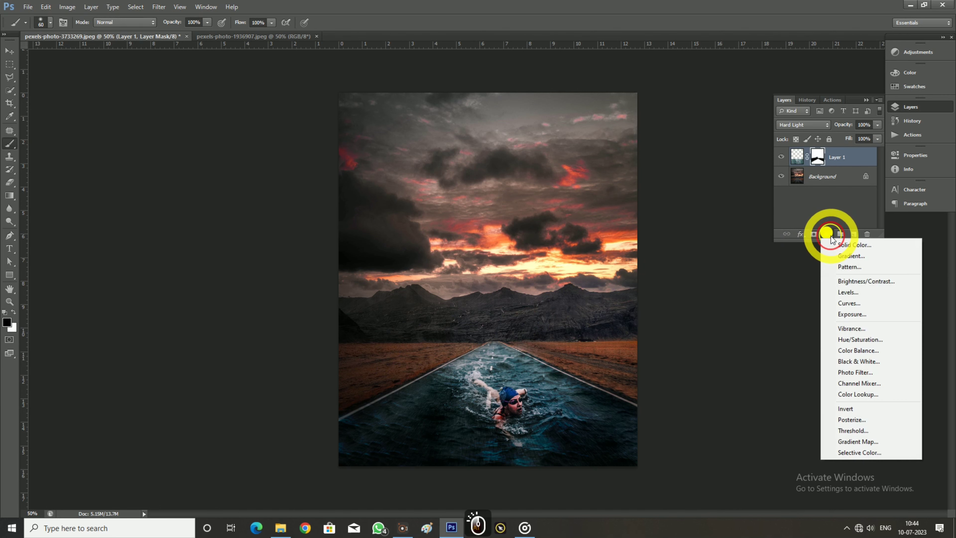
left_click(848, 305)
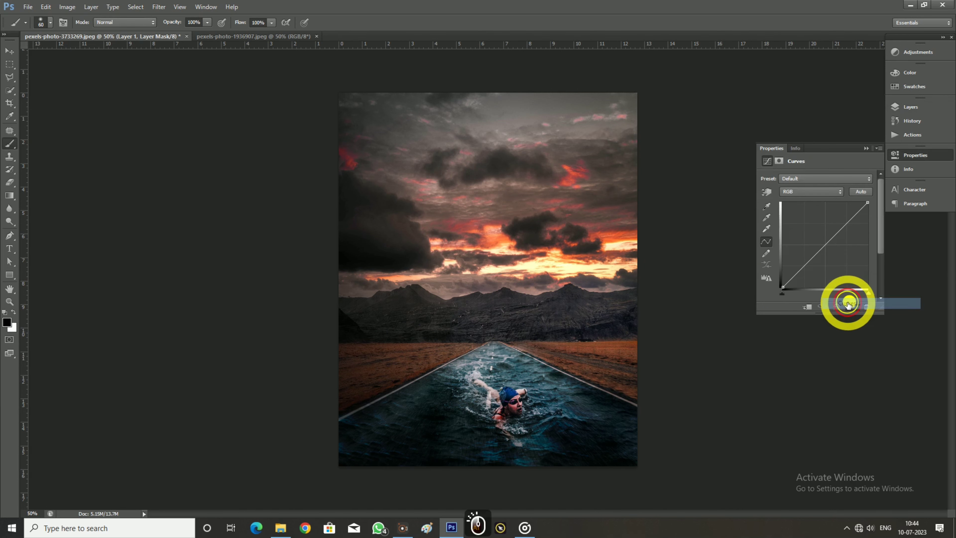
left_click(805, 307)
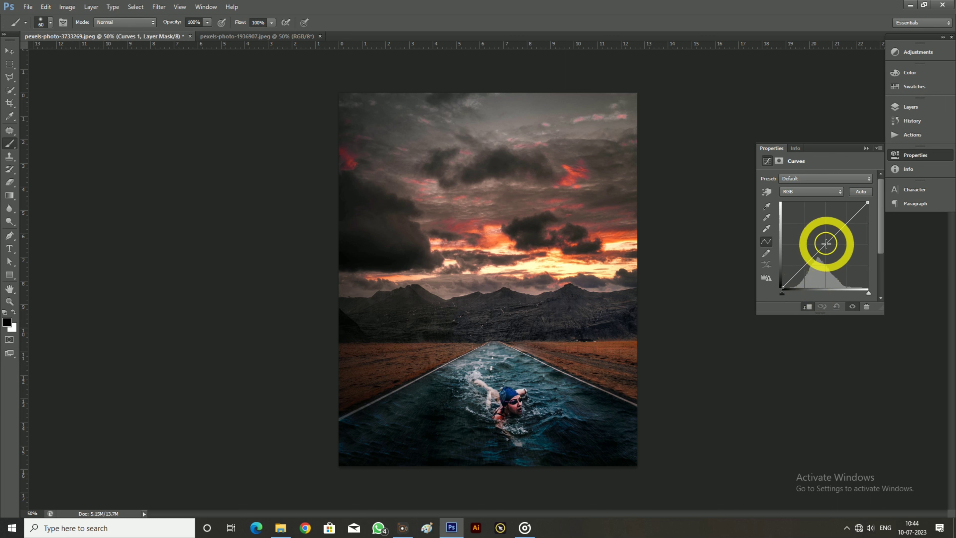
left_click_drag(826, 244, 828, 248)
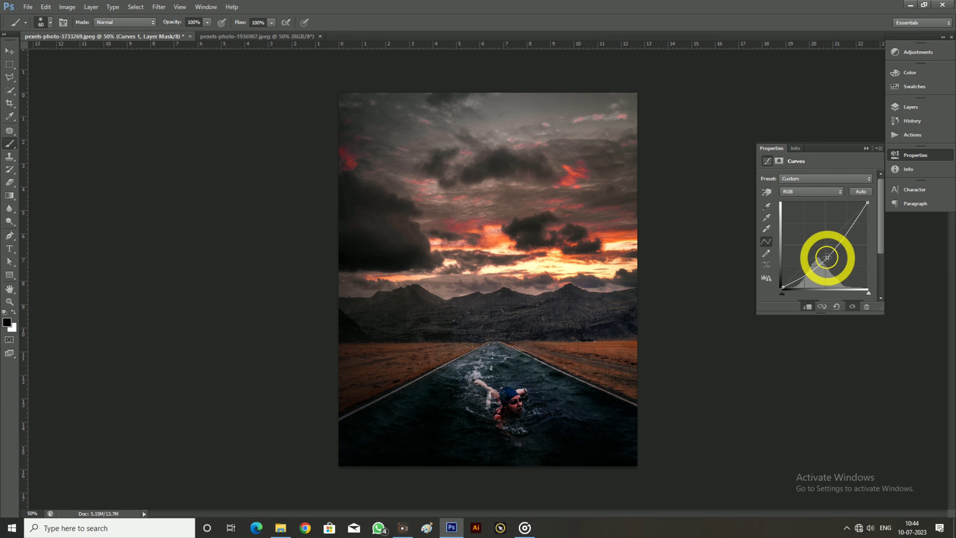
left_click(911, 107)
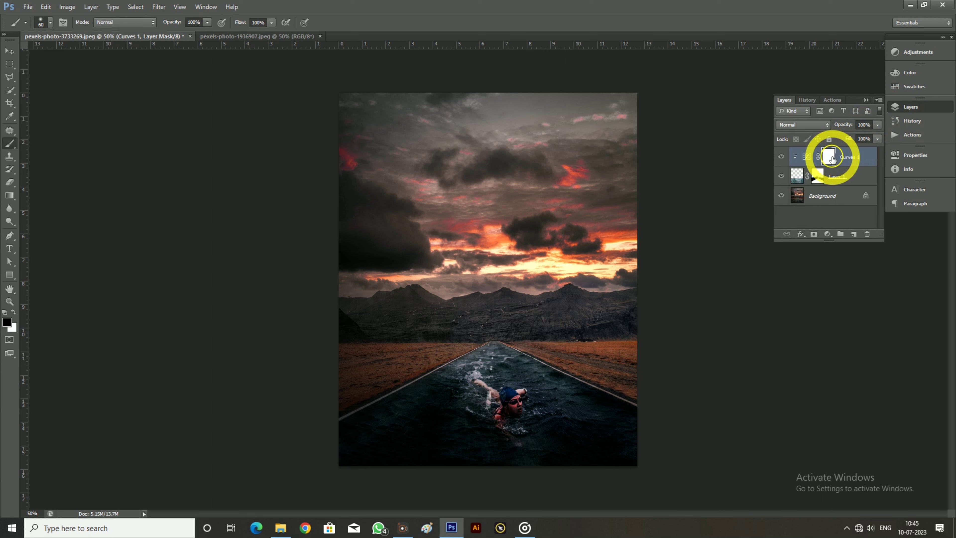
key("ctrl+i")
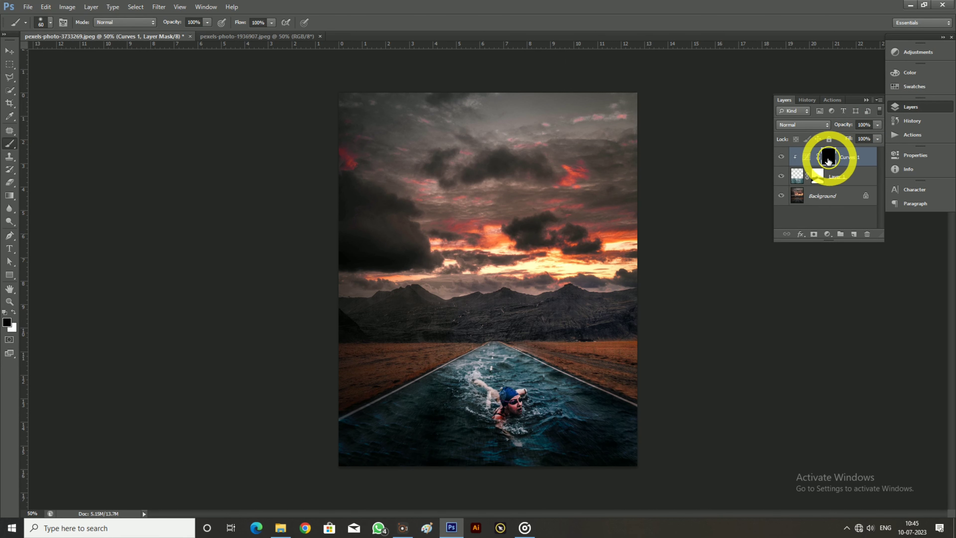
Paint white at 9% flow with the 60 px brush on the Curves 1 mask to darken the water along the road edges
left_click(271, 22)
left_click_drag(270, 33, 219, 47)
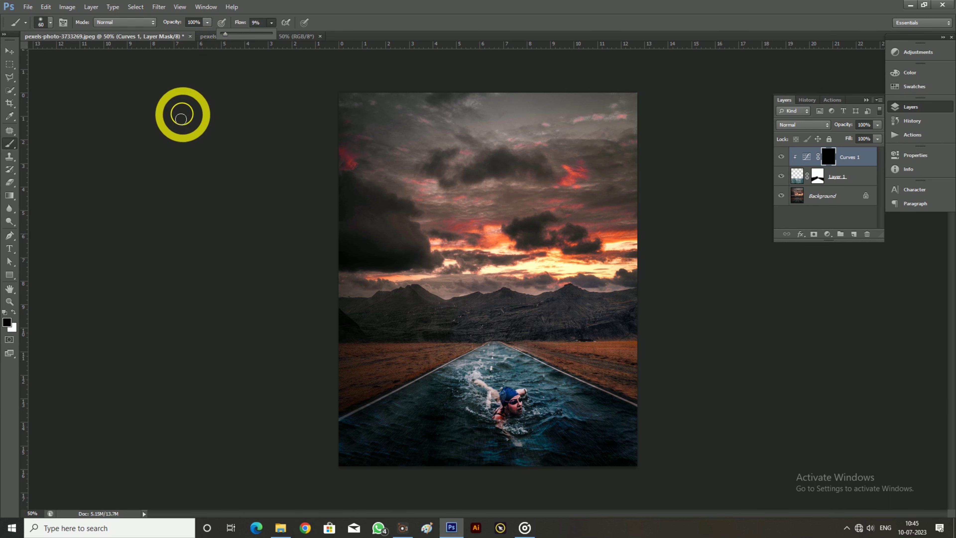
left_click(12, 313)
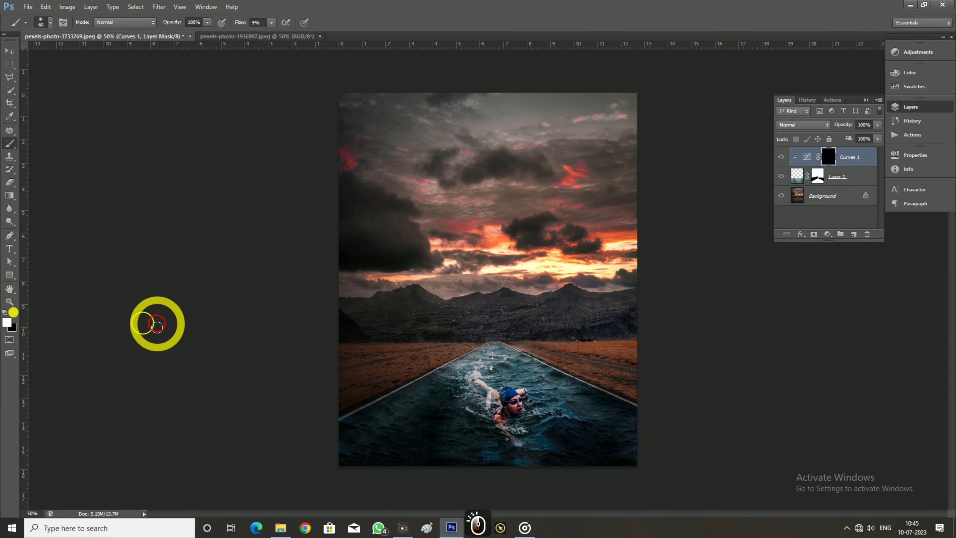
key("ctrl+KP_Add")
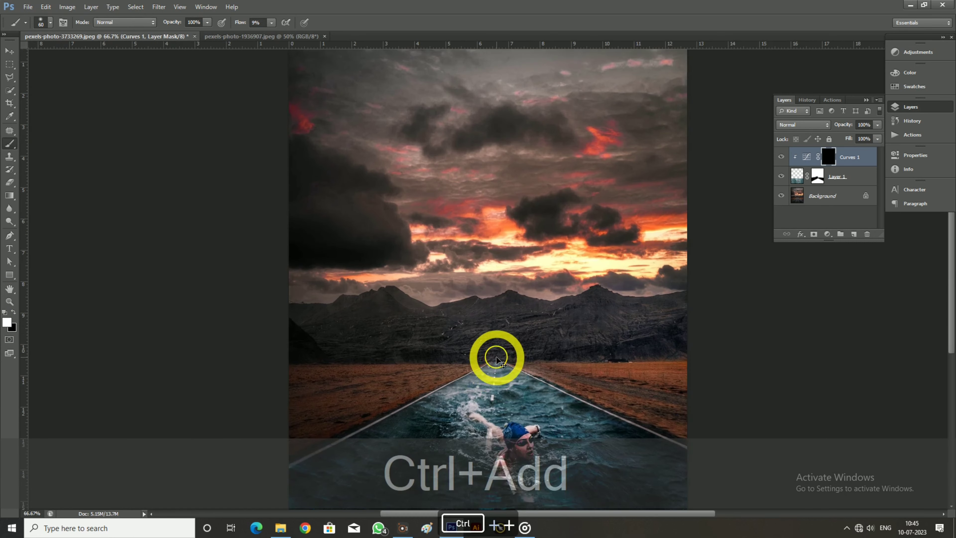
key("ctrl+KP_Add")
scroll(495, 358, "down", 2)
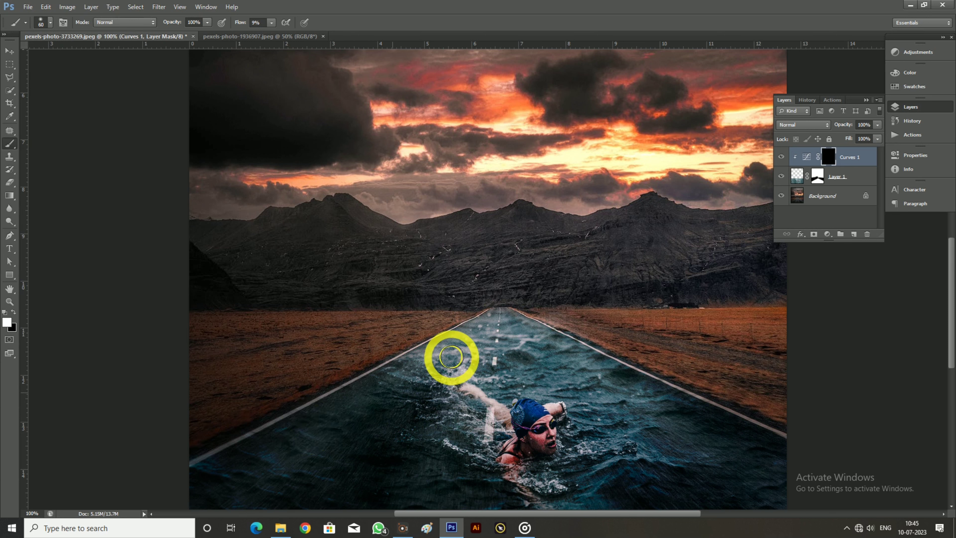
mouse_move(495, 342)
left_mouse_down()
mouse_move(527, 366)
mouse_move(540, 342)
mouse_move(645, 409)
mouse_move(685, 416)
mouse_move(655, 416)
mouse_move(576, 376)
left_mouse_up()
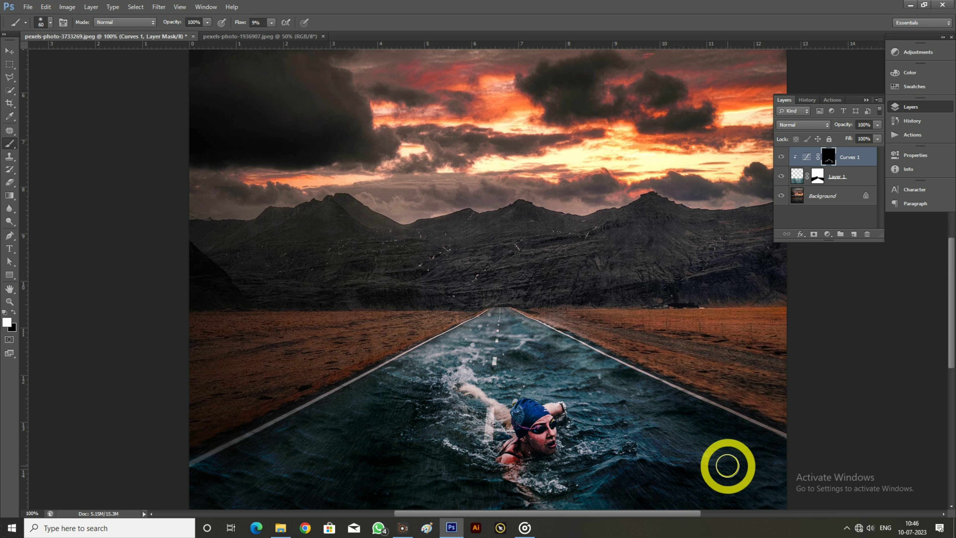
left_click(781, 158)
left_click(780, 158)
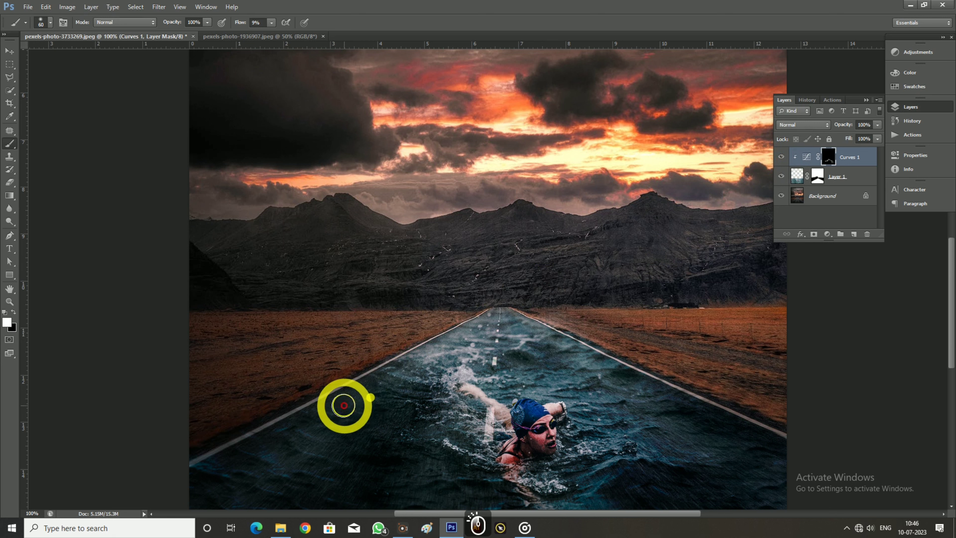
Build up the Curves 1 shading on both sides of the swimmer and in the foreground water, comparing with the adjustment hidden
mouse_move(344, 405)
left_mouse_down()
mouse_move(295, 441)
mouse_move(348, 472)
mouse_move(434, 414)
mouse_move(397, 401)
left_mouse_up()
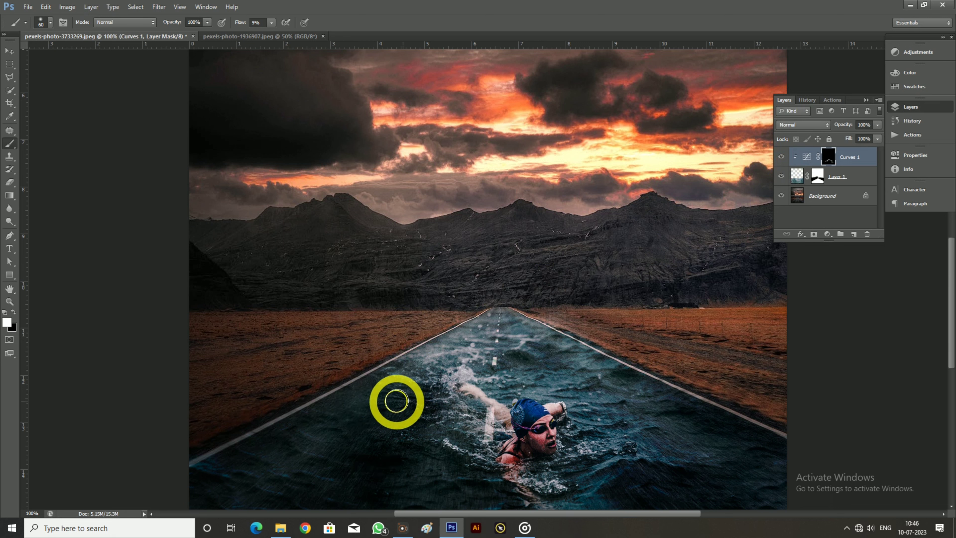
left_click_drag(521, 343, 575, 377)
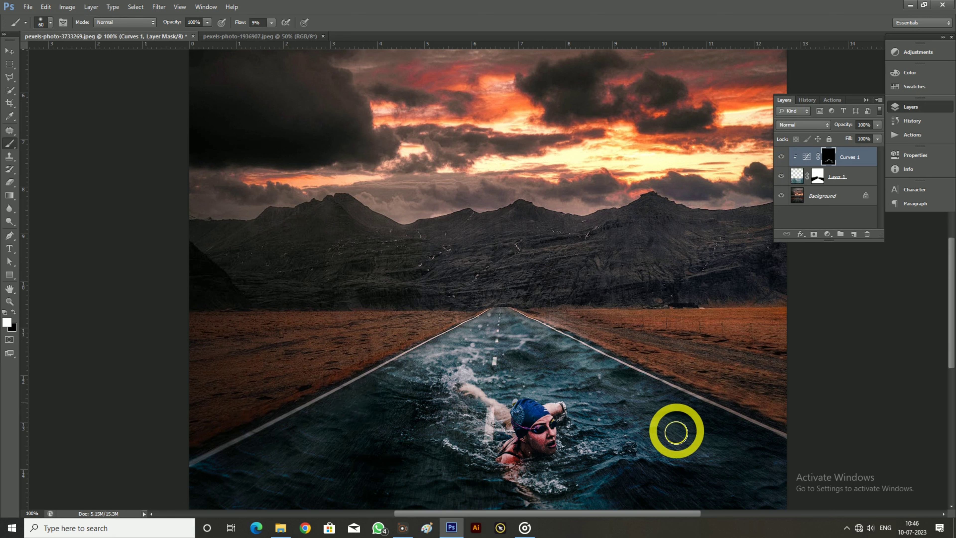
mouse_move(607, 453)
left_mouse_down()
mouse_move(694, 472)
mouse_move(540, 497)
left_mouse_up()
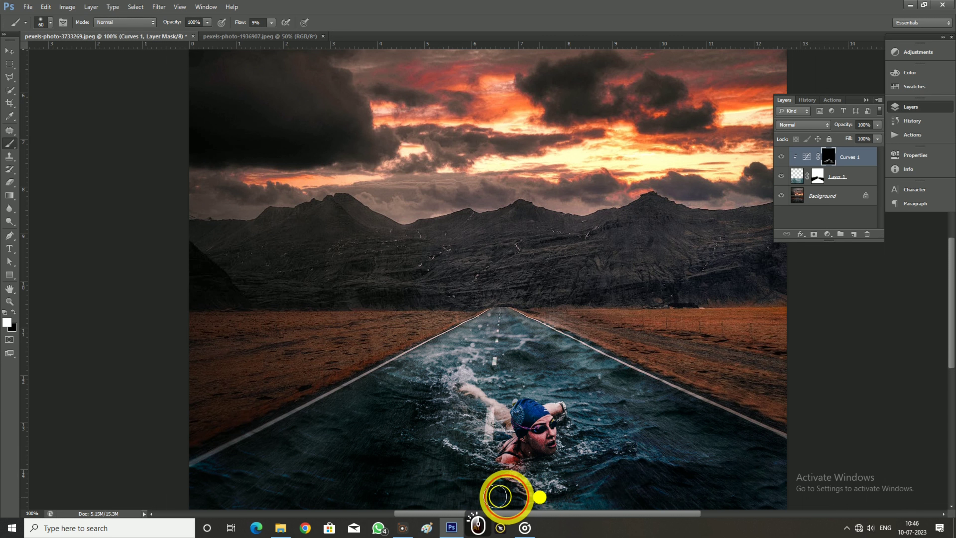
left_click_drag(350, 482, 253, 492)
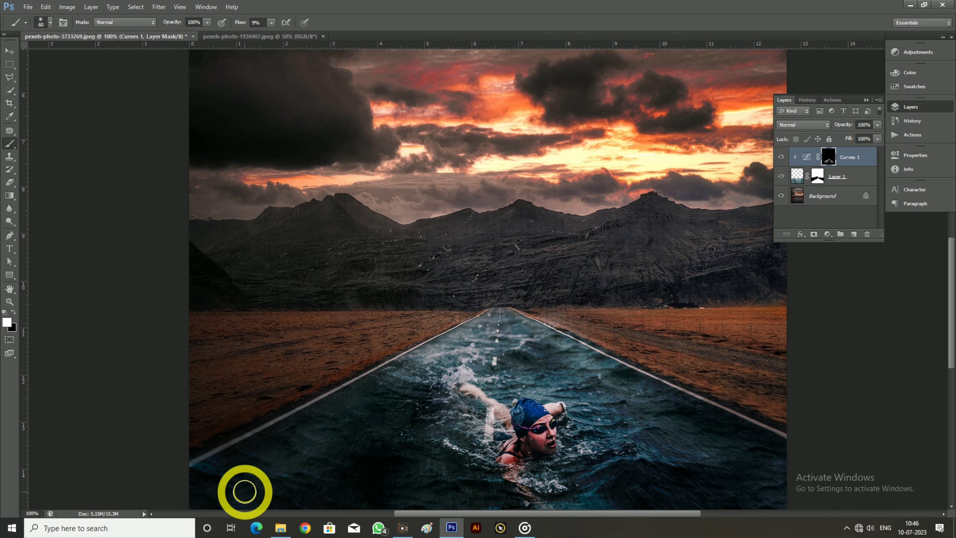
left_click(781, 156)
left_click(781, 156)
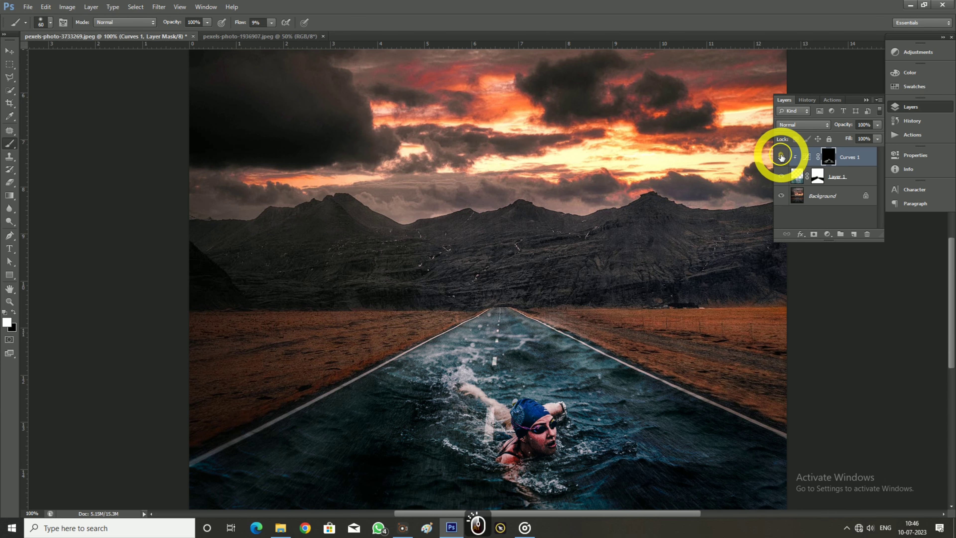
left_click(781, 156)
left_click(781, 157)
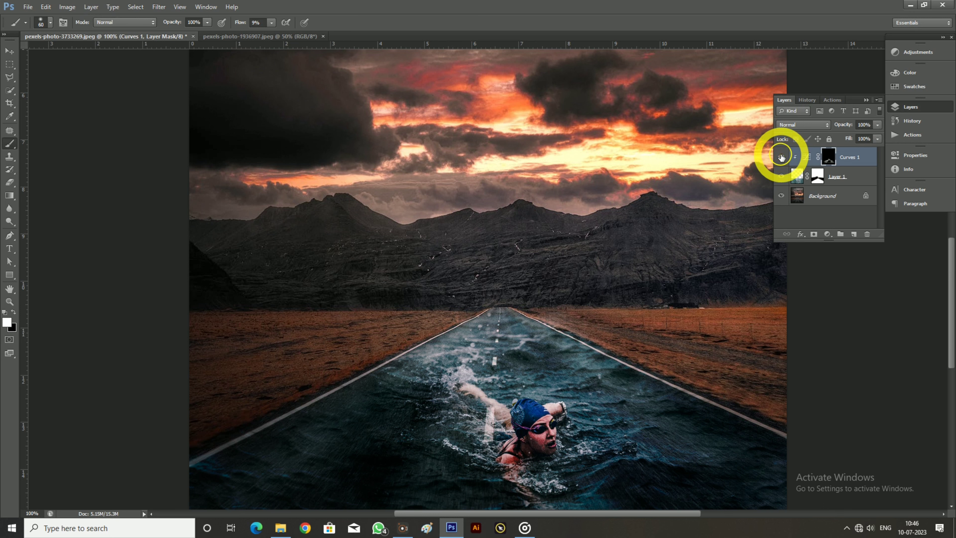
Place a clipped duplicate of the Background above Curves 1 and set it to Color blend mode at 70% opacity
left_click(847, 196)
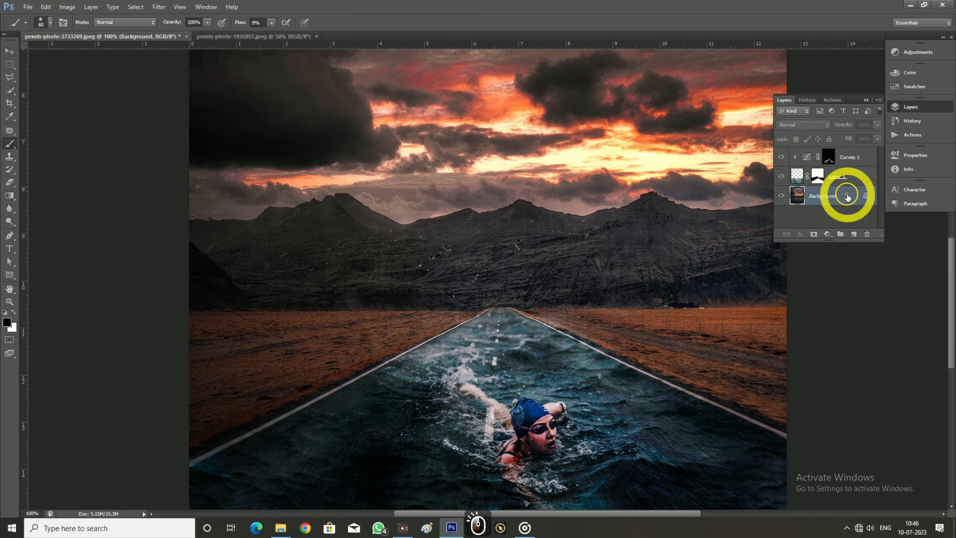
key("ctrl+j")
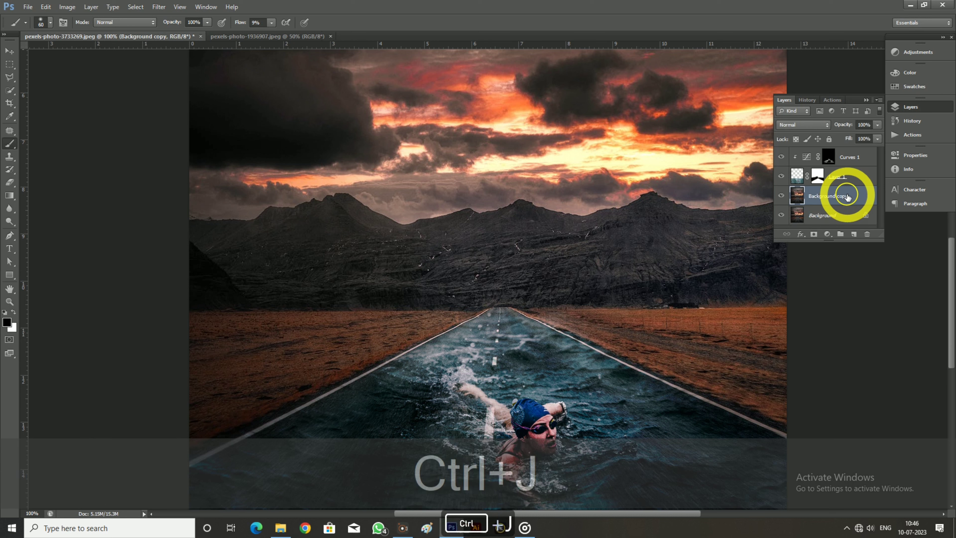
left_click_drag(848, 201, 860, 150)
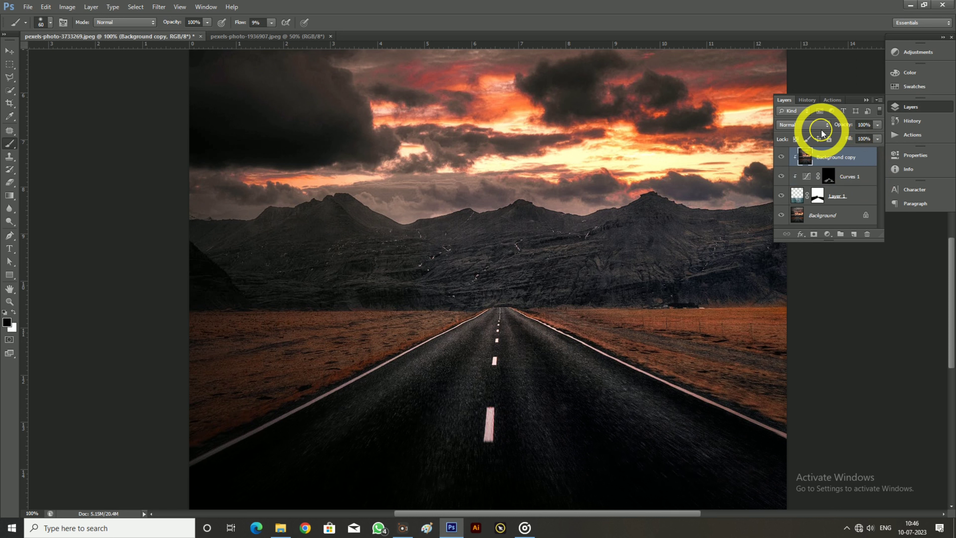
left_click(815, 125)
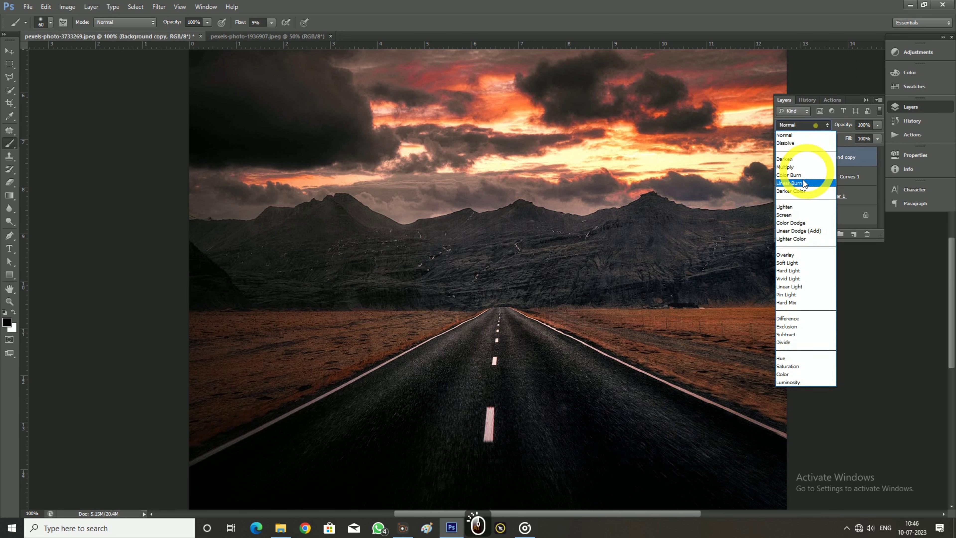
left_click(784, 374)
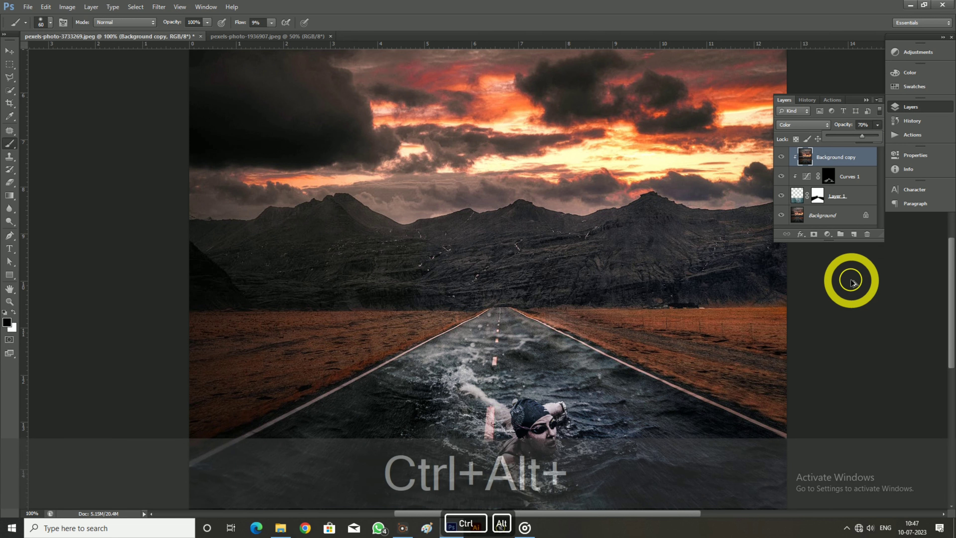
Stamp all visible layers into a new layer on top and convert it to a Smart Object
key("ctrl+alt+shift+e")
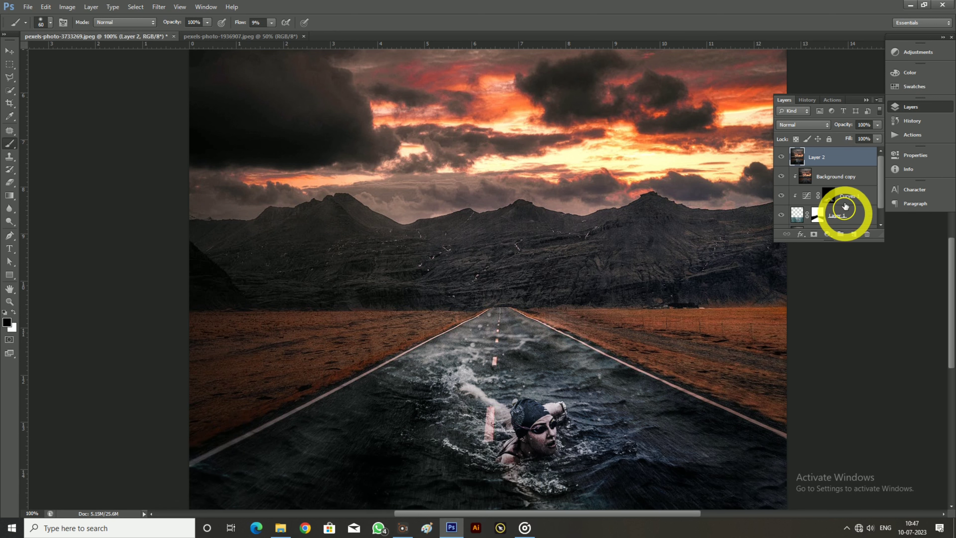
right_click(844, 157)
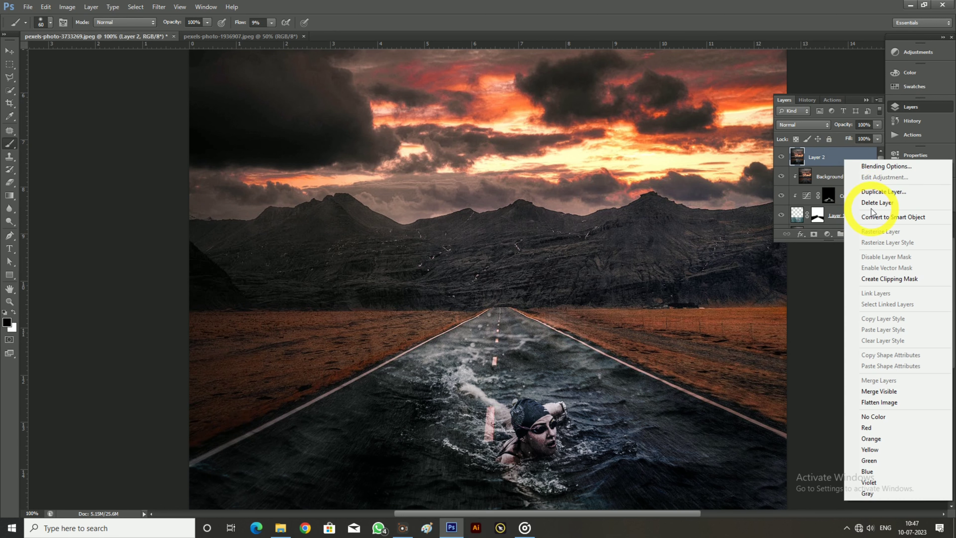
left_click(860, 217)
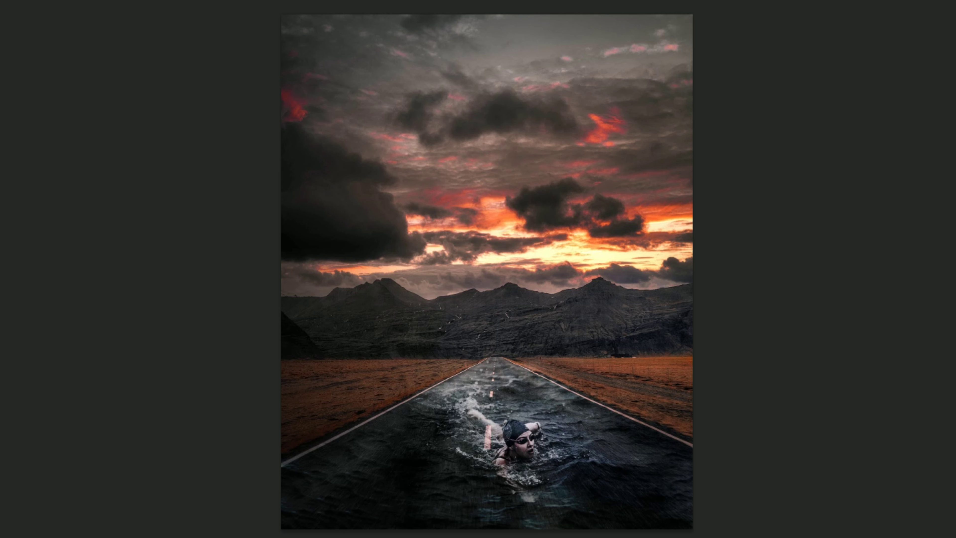